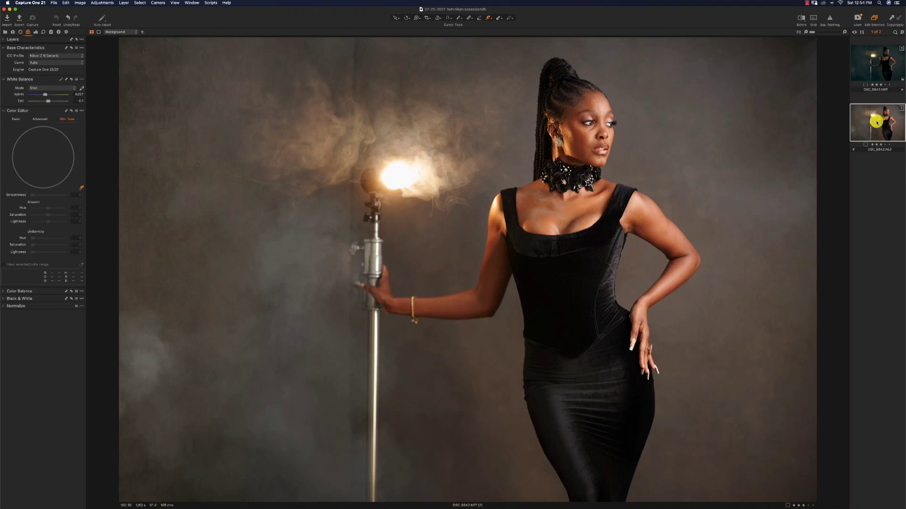
- Compare the teal-graded variant with the warm ungraded one, then try adding an adjustment layer and undo it
click(882, 67)
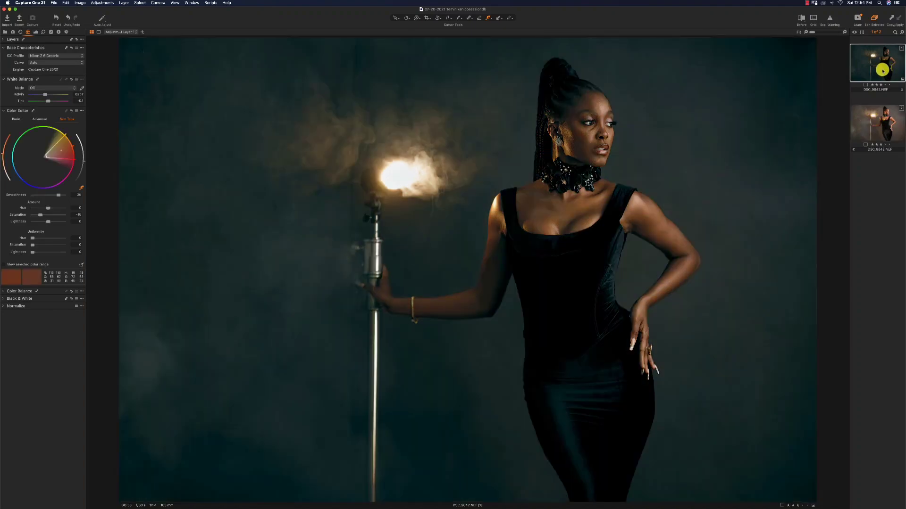
click(881, 129)
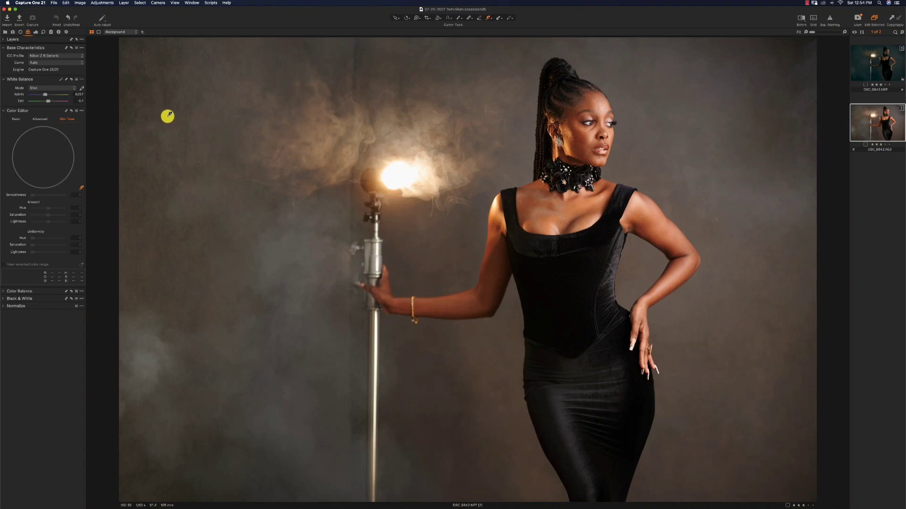
click(142, 32)
key(super+z)
- Switch between the exposure, colour and layers tool tabs, ending on the colour tools
click(50, 31)
click(36, 32)
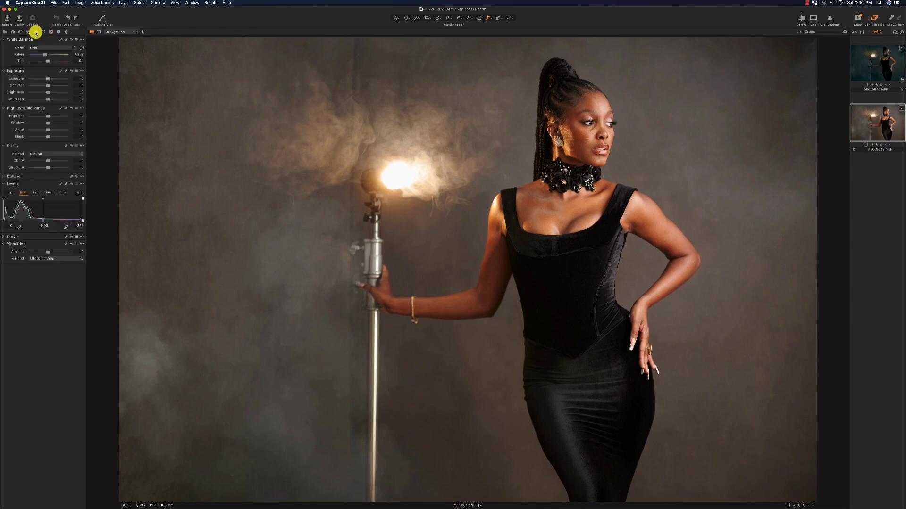
click(28, 32)
click(35, 32)
click(29, 33)
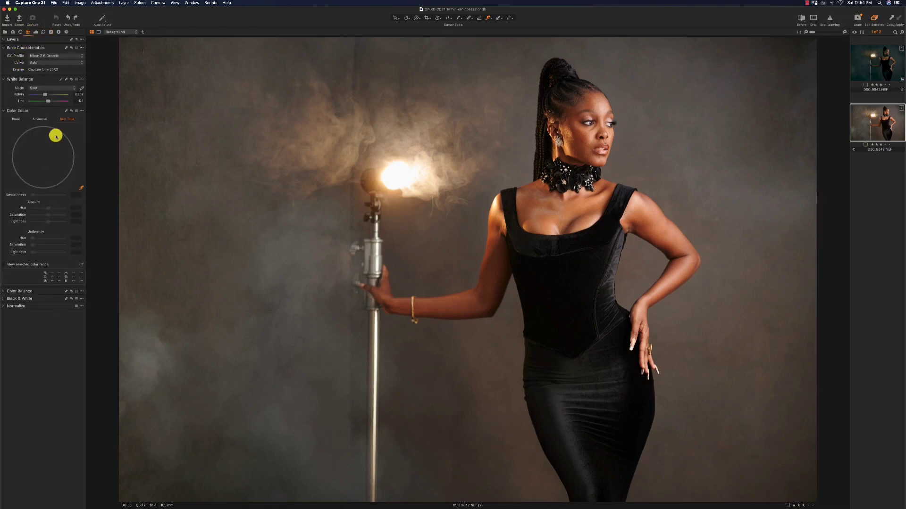
click(51, 31)
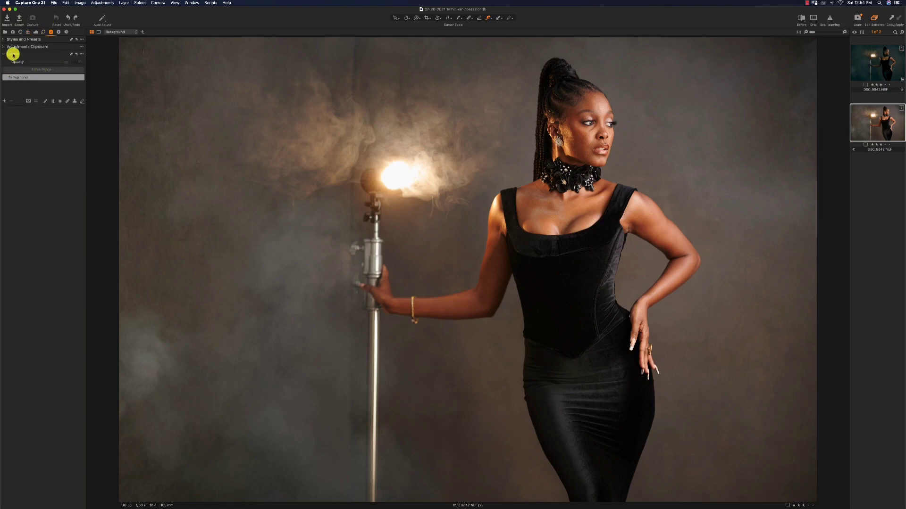
click(28, 32)
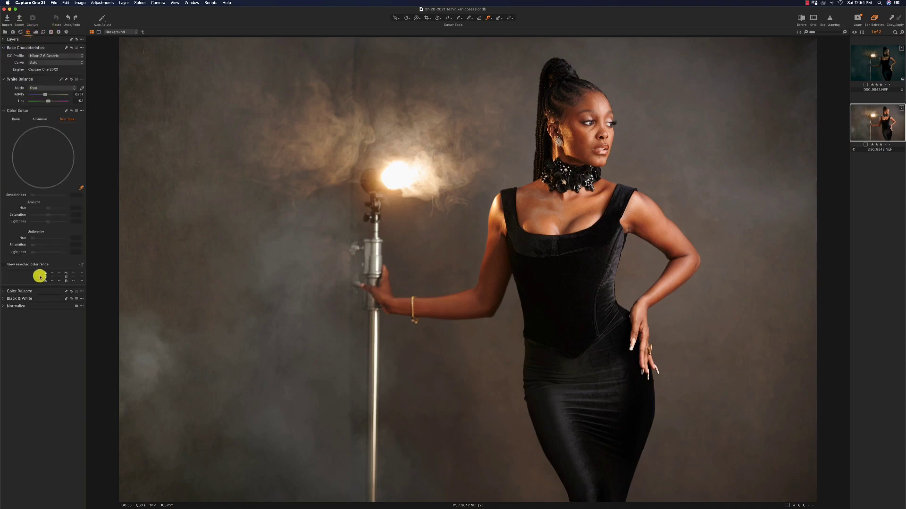
- Add the Layers tool to the colour tab's panel and create Adjustment Layer 1 above Background
right_click(27, 329)
mouse_move(54, 330)
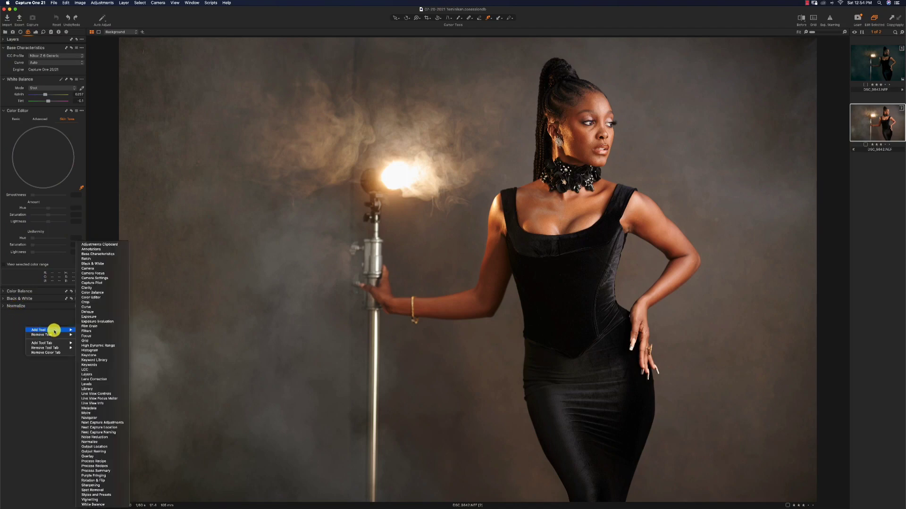
click(96, 374)
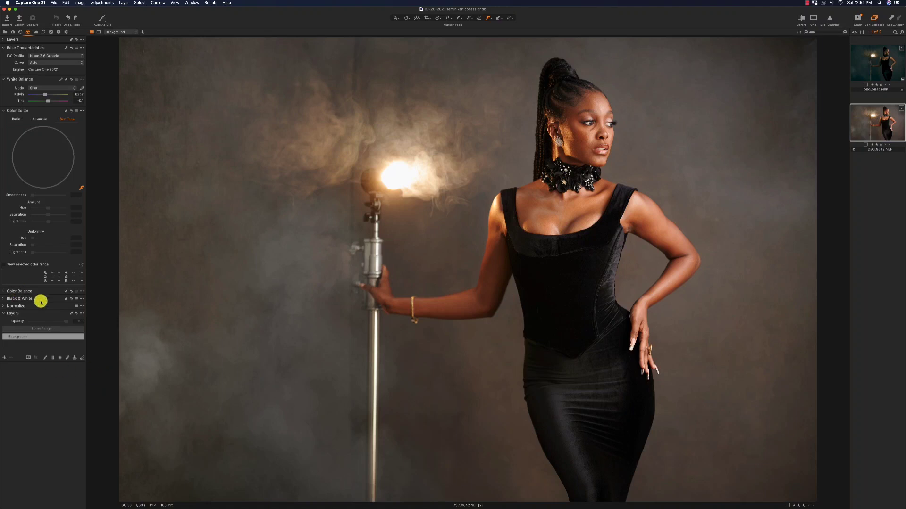
click(4, 359)
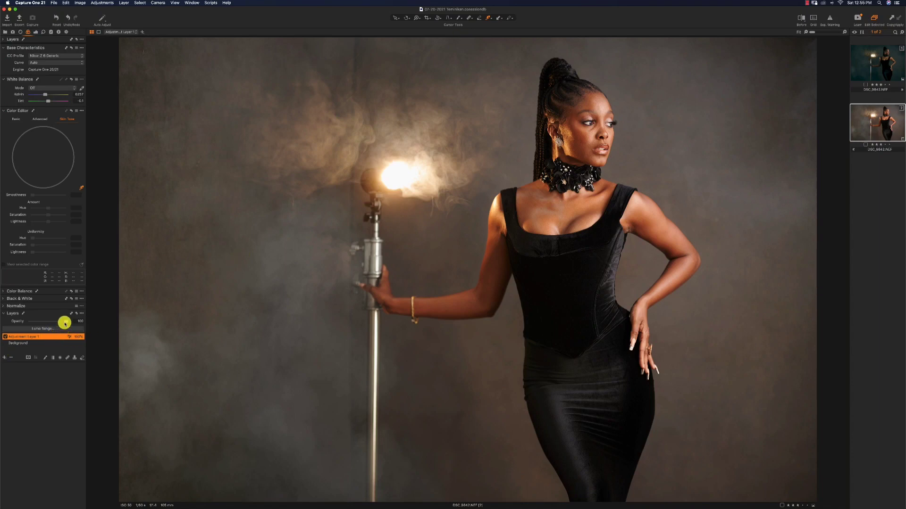
- With Adjustment Layer 1 selected in the Exposure tools, raise its white balance to 10536 K
click(34, 32)
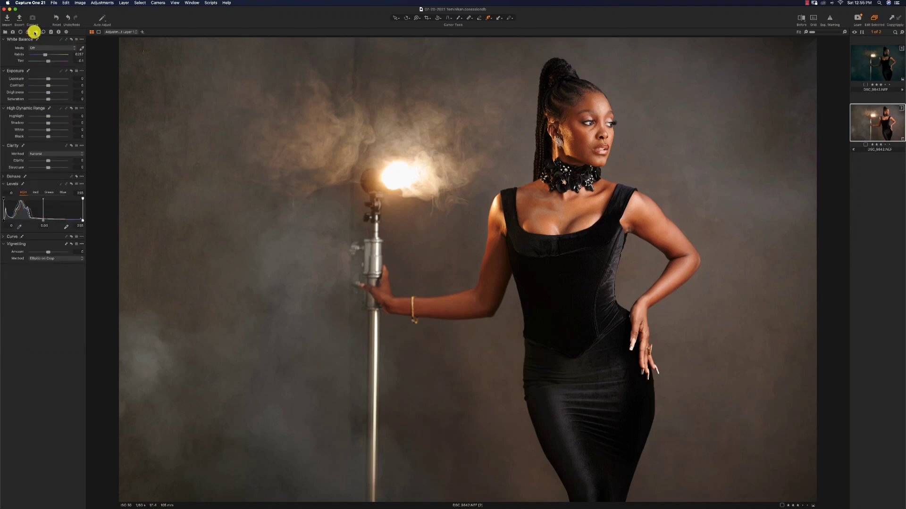
click(122, 32)
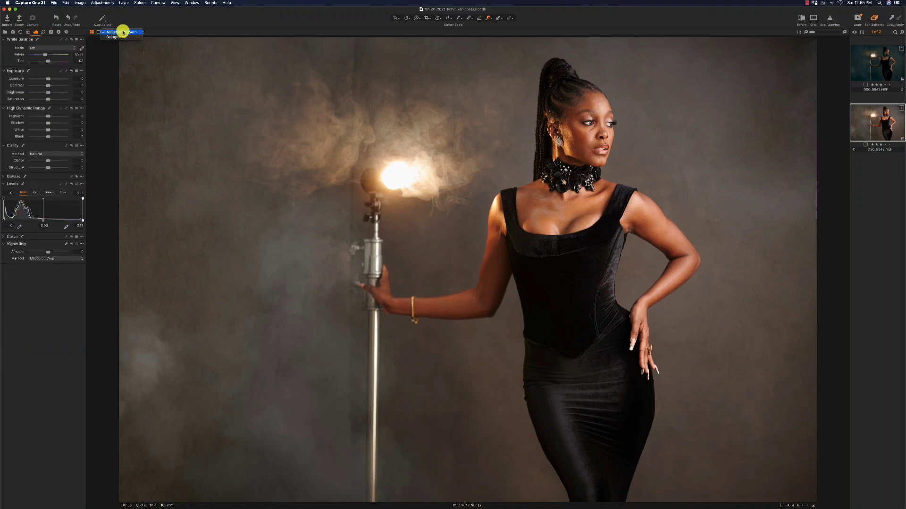
click(121, 32)
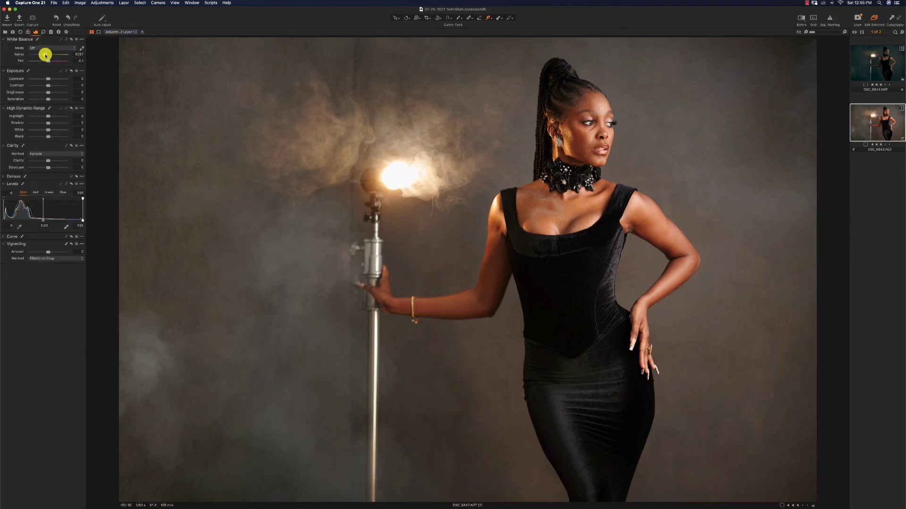
mouse_move(57, 56)
mouse_down()
mouse_move(45, 61)
mouse_move(57, 55)
mouse_up()
click(51, 32)
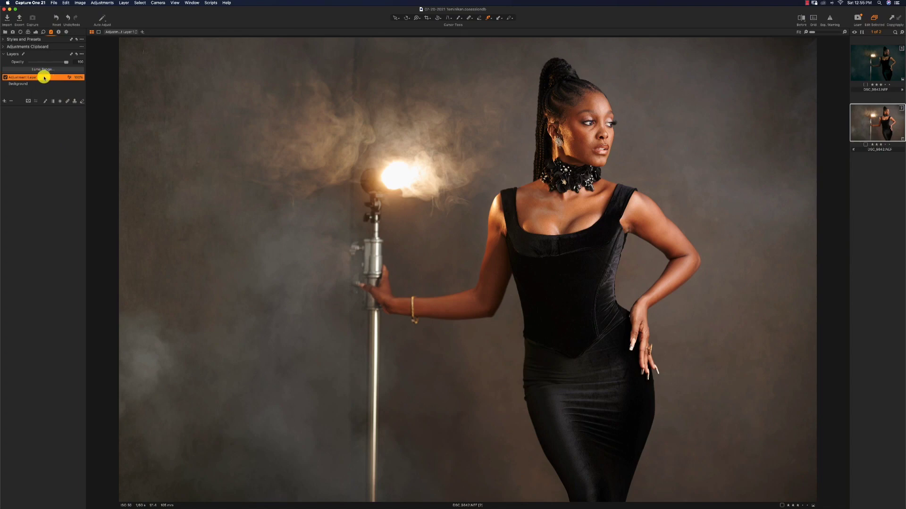
right_click(42, 76)
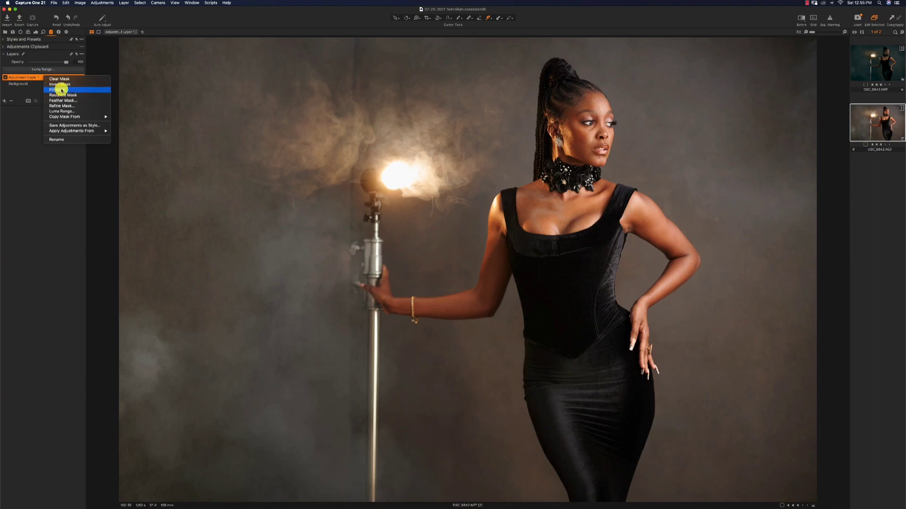
click(62, 90)
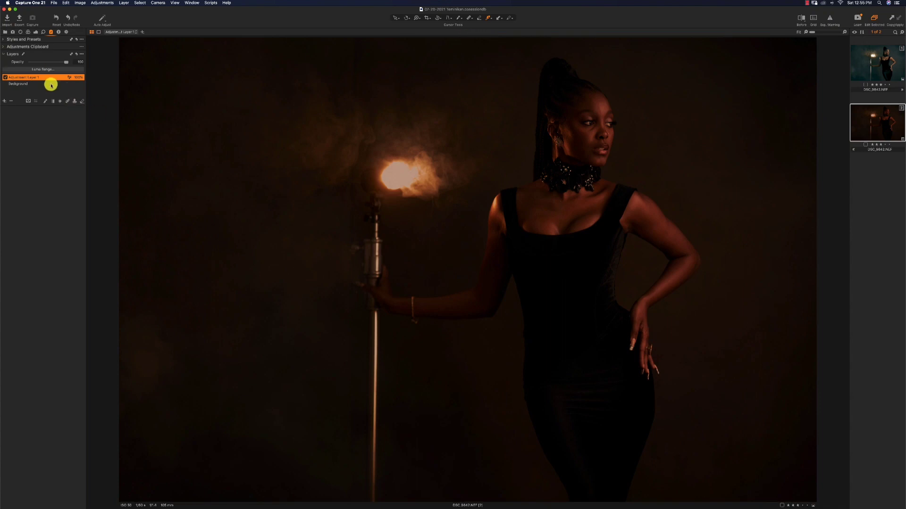
key(super+z)
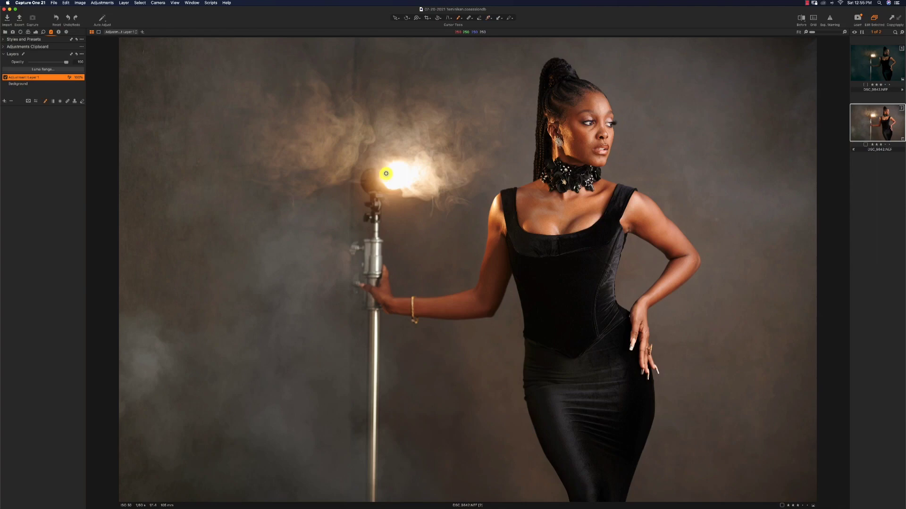
- Paint test mask strokes over her face and head with a size-122 Draw Mask brush
click(458, 18)
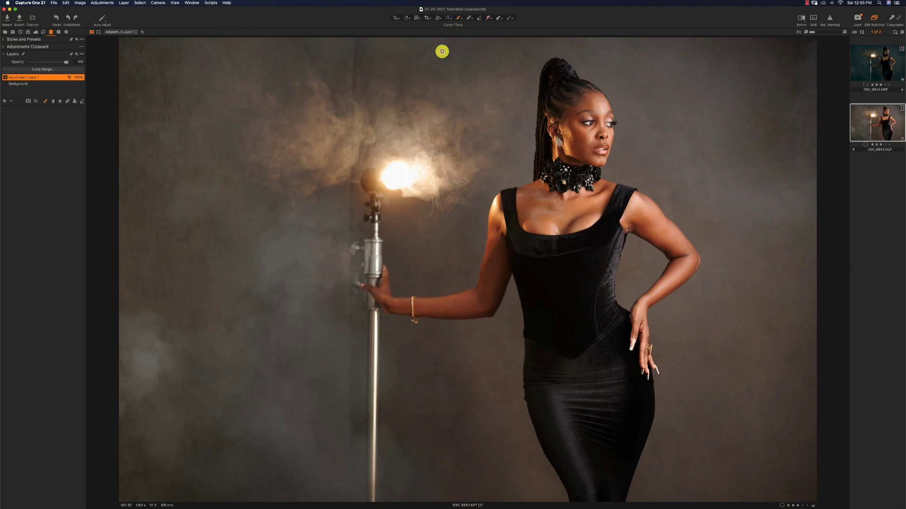
right_click(412, 135)
drag(414, 133, 416, 133)
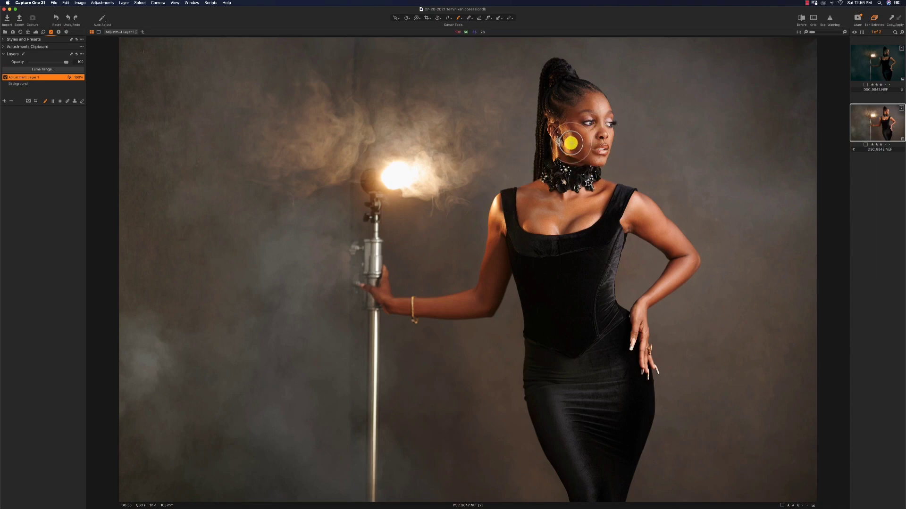
drag(637, 112, 579, 134)
mouse_move(610, 82)
mouse_down()
mouse_move(553, 134)
mouse_move(641, 111)
mouse_move(641, 142)
mouse_move(664, 215)
mouse_move(685, 216)
mouse_up()
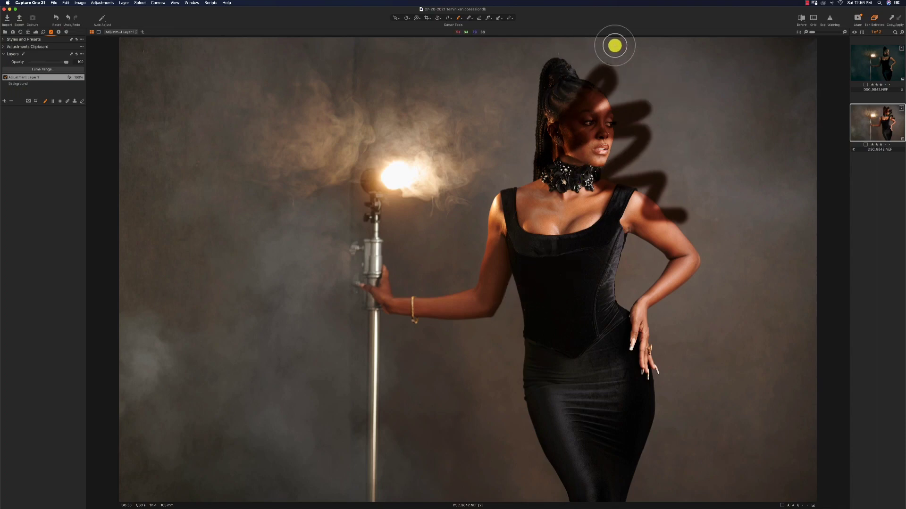
mouse_move(607, 80)
mouse_down()
mouse_move(637, 152)
mouse_move(608, 157)
mouse_move(621, 160)
mouse_up()
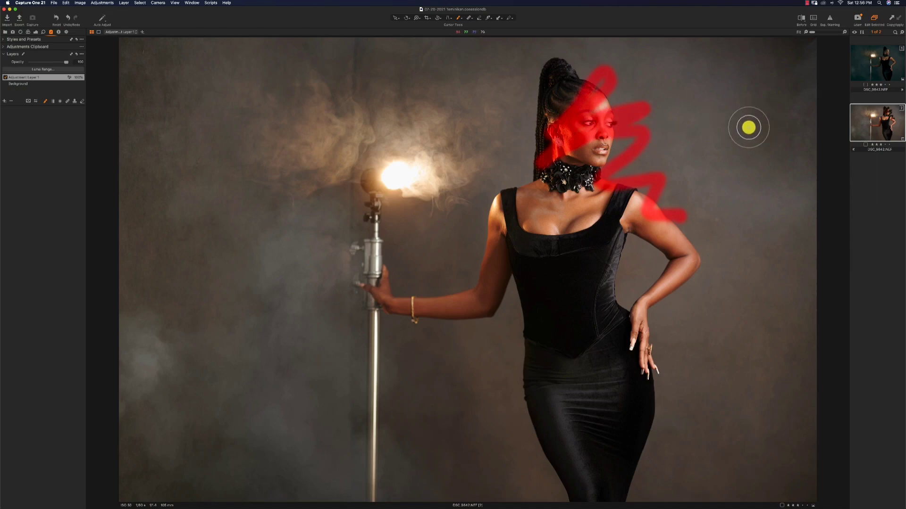
mouse_move(764, 92)
mouse_down()
mouse_move(744, 178)
mouse_move(750, 230)
mouse_up()
drag(748, 264, 748, 263)
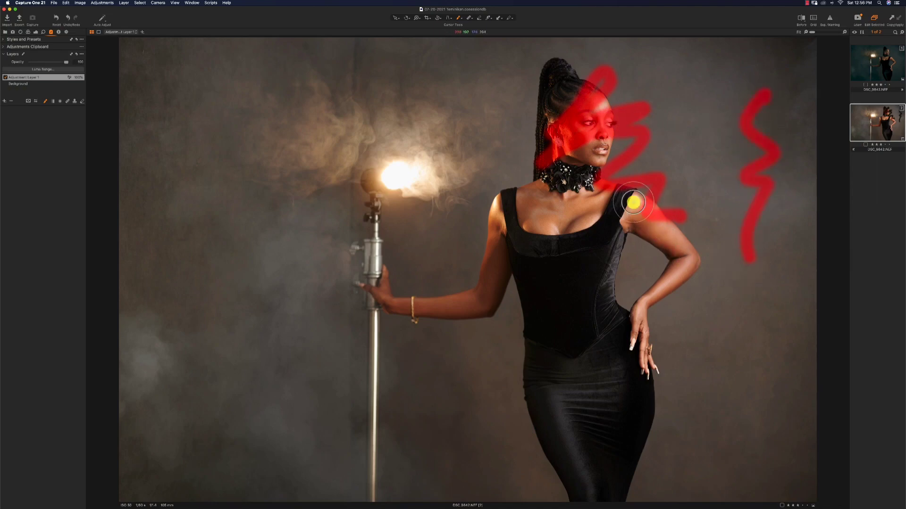
- Undo the last two mask strokes and delete Adjustment Layer 1
key(super+z)
key(super+z)
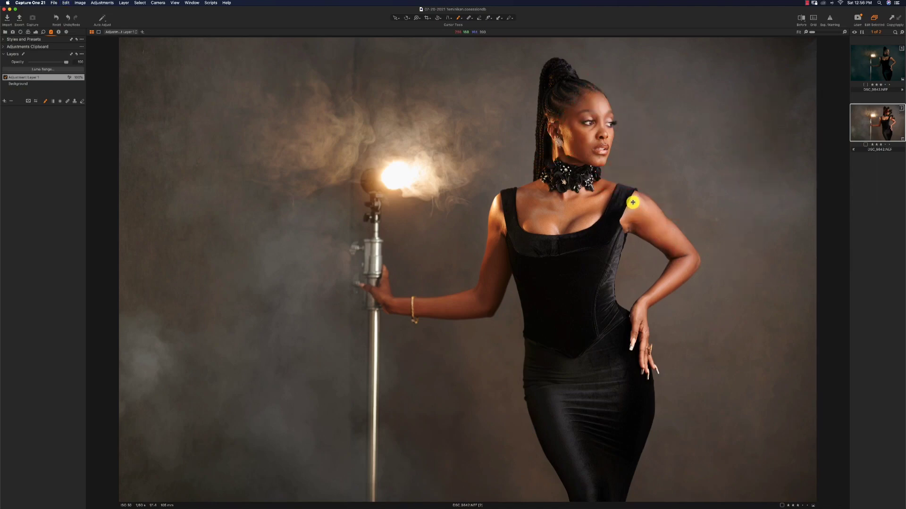
key(super+z)
click(426, 178)
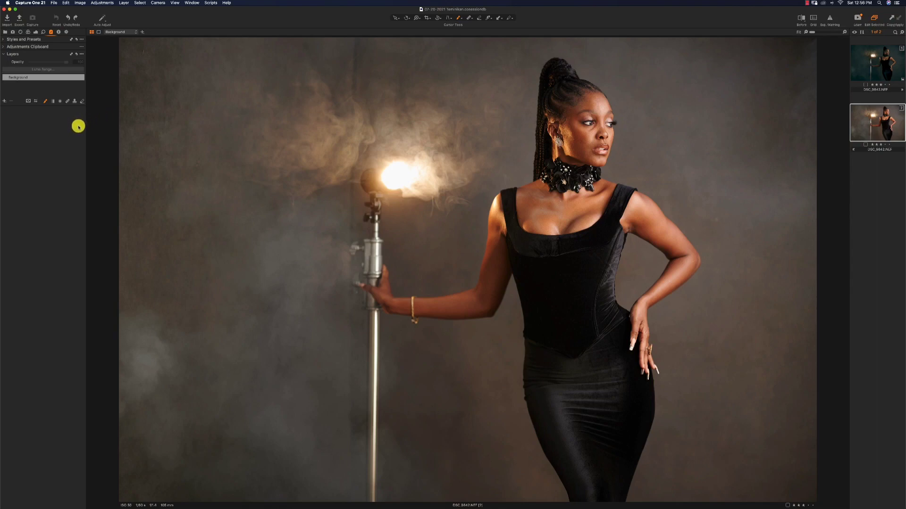
- Add a New Filled adjustment layer above Background and hide its red mask overlay with M
click(143, 33)
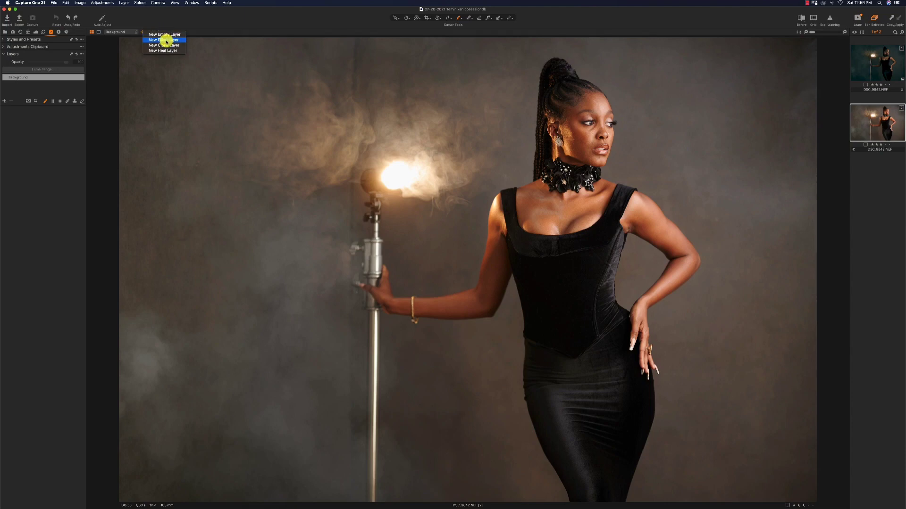
click(168, 40)
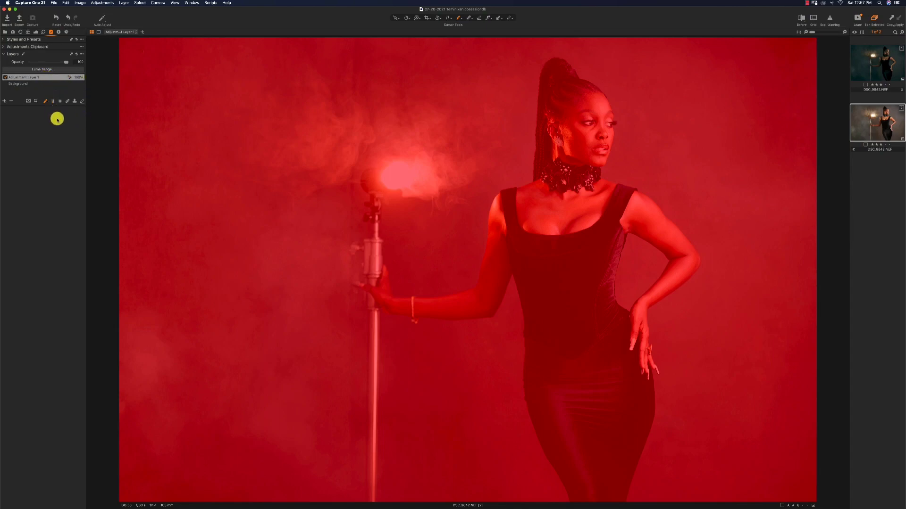
key(m)
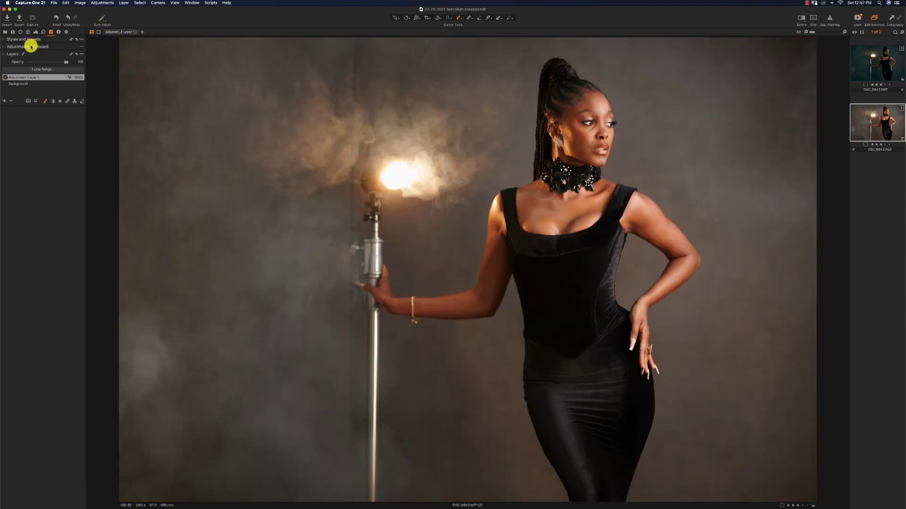
- Apply the built-in SPRING style SPR-07 to Adjustment Layer 1 via its right-click menu
right_click(44, 80)
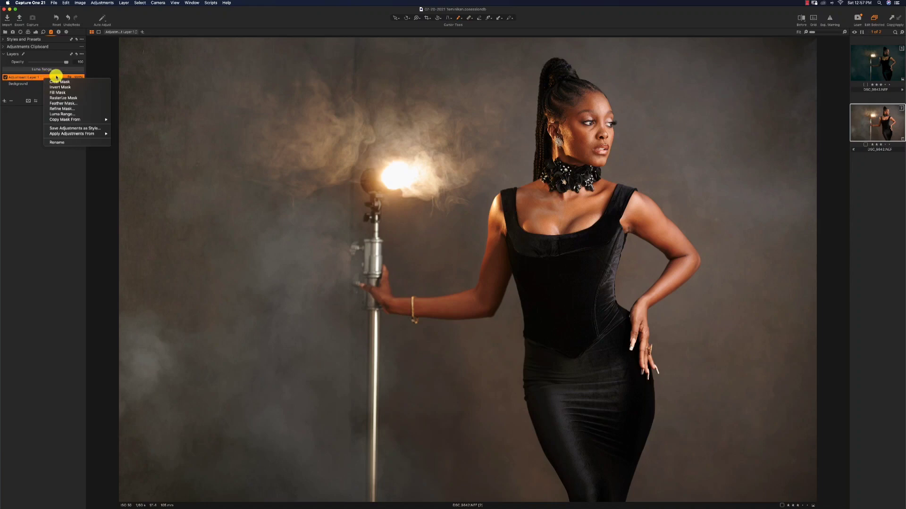
mouse_move(86, 135)
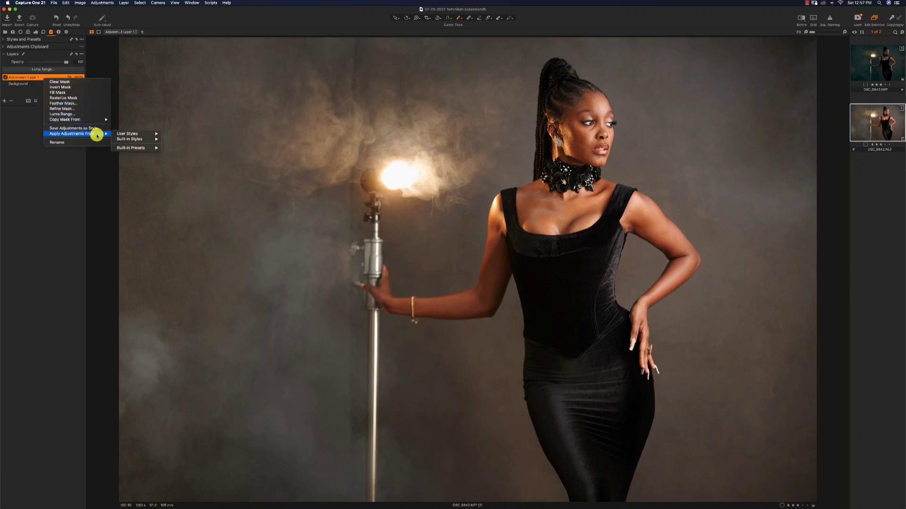
mouse_move(132, 136)
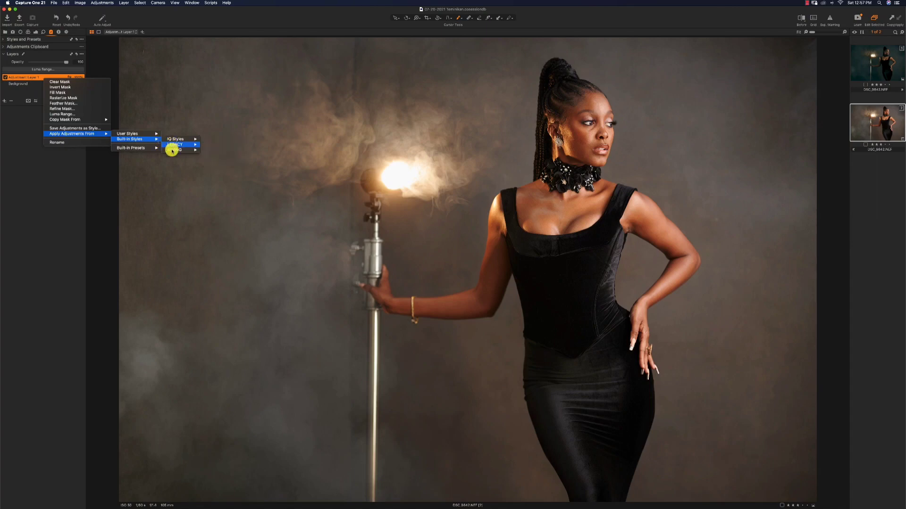
mouse_move(173, 151)
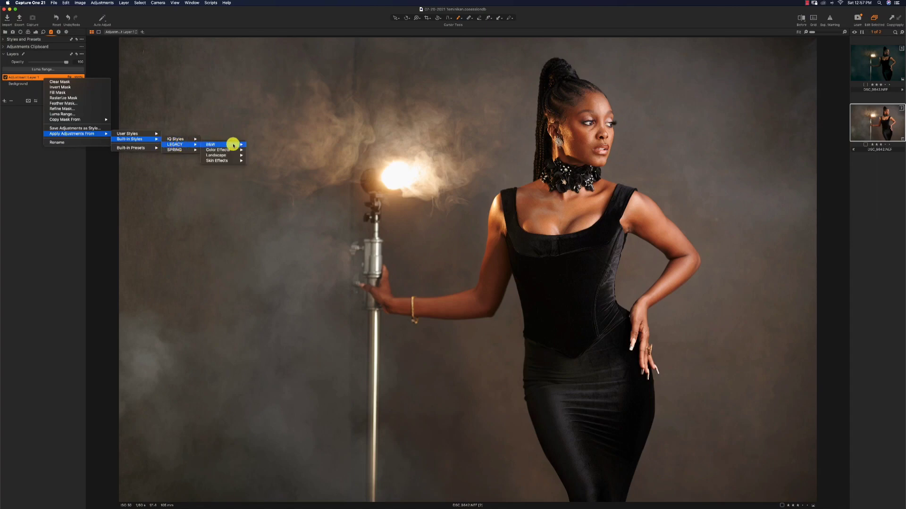
mouse_move(224, 156)
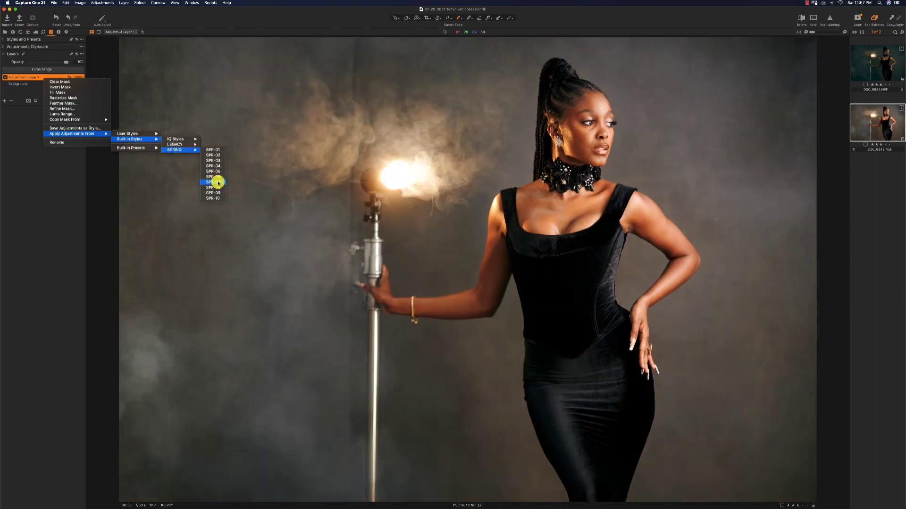
click(216, 182)
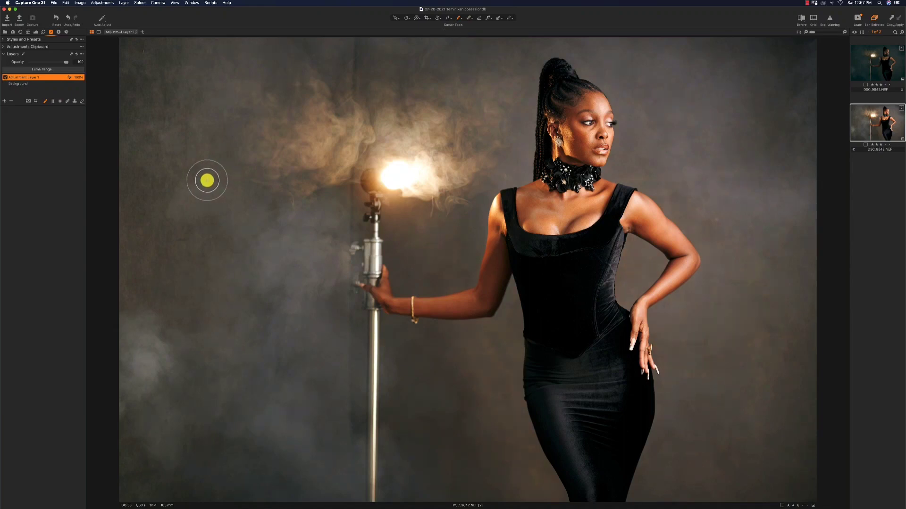
click(147, 139)
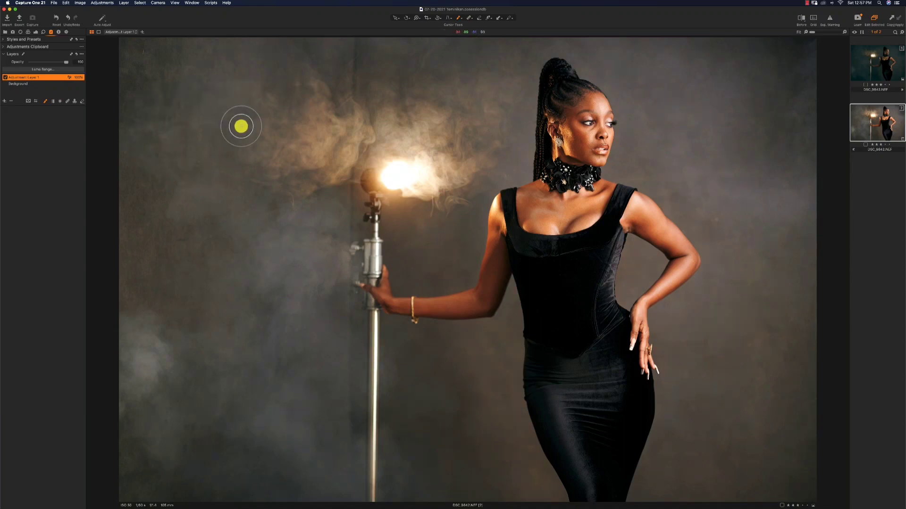
- Expand the Curve tool in the Exposure tab, then return to the colour tools
click(27, 31)
click(36, 33)
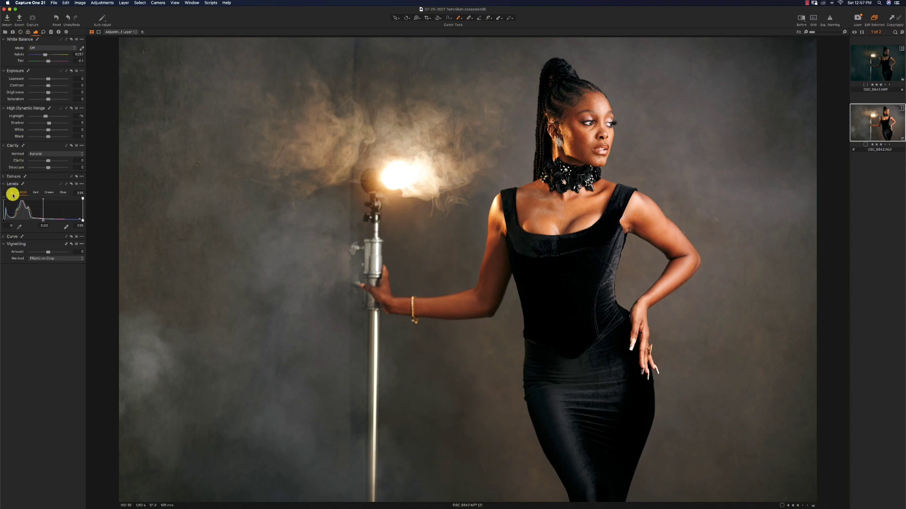
click(2, 238)
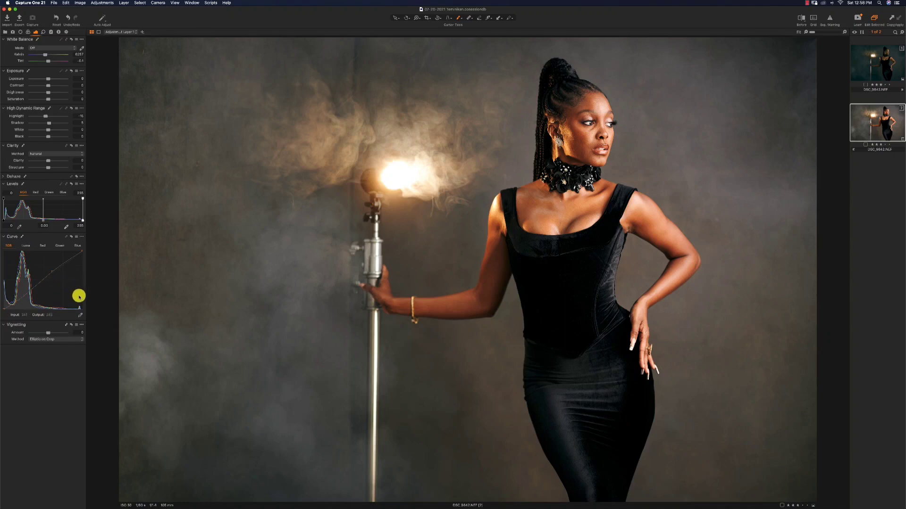
click(29, 32)
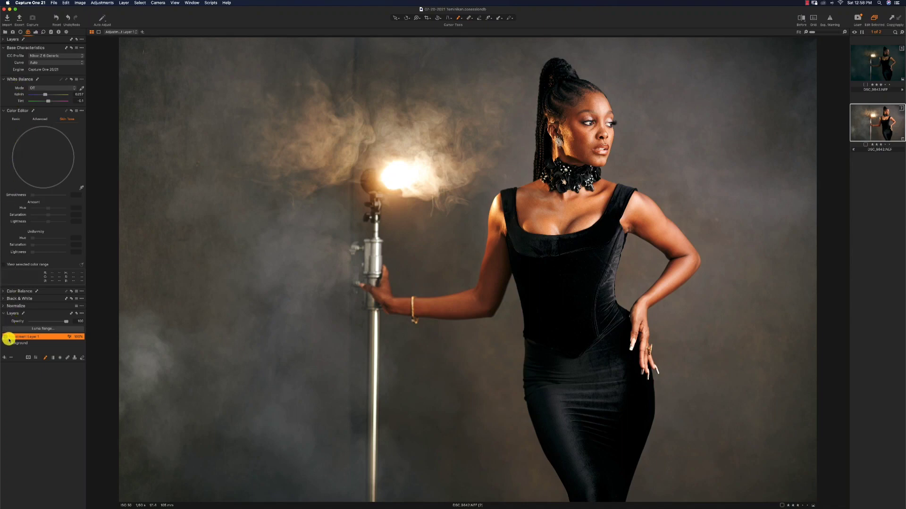
- In Color Balance, neutralise the midtone shift, then darken the highlights and midtones
click(3, 292)
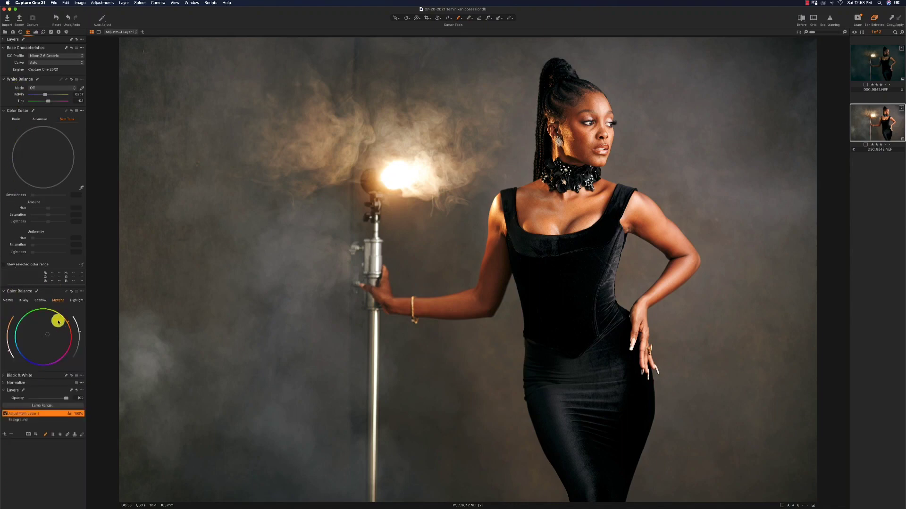
drag(61, 324, 50, 338)
click(40, 301)
click(76, 301)
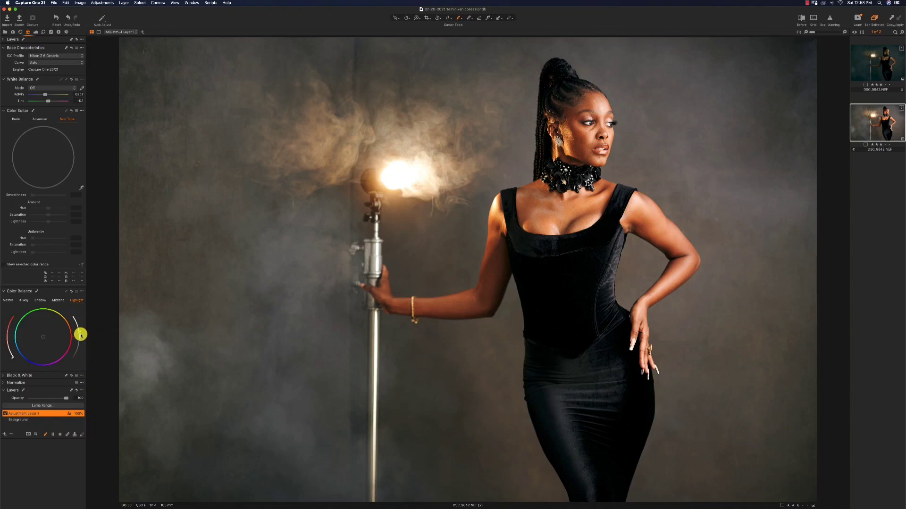
drag(81, 336, 81, 340)
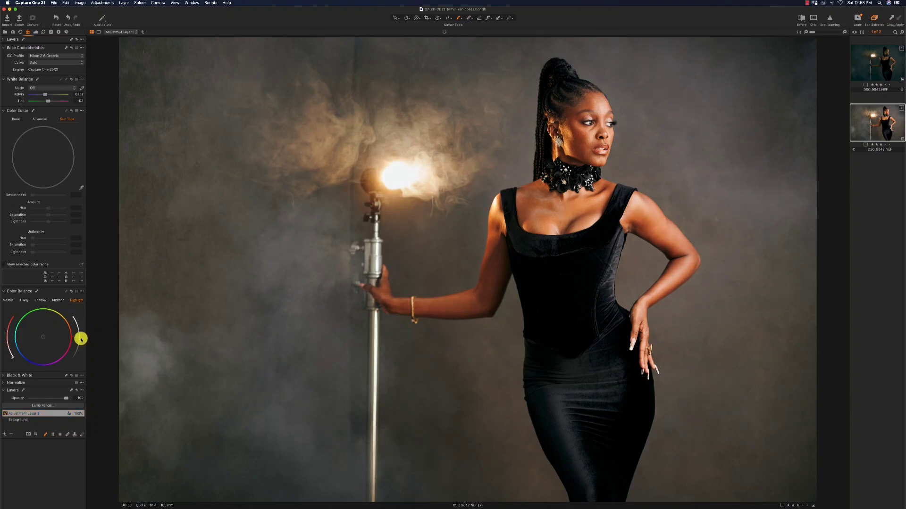
click(58, 300)
drag(81, 339, 78, 354)
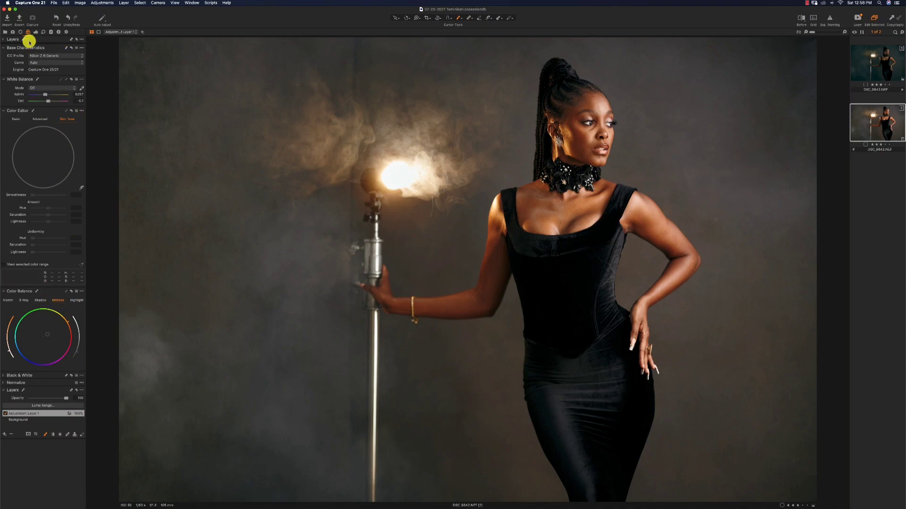
- Tint the shadows toward blue-cyan and the midtones toward yellow
click(39, 300)
drag(34, 341, 28, 345)
click(58, 300)
drag(45, 326, 53, 331)
- Lower the layer's Exposure Brightness to about -22, then view the first variant for comparison
click(36, 32)
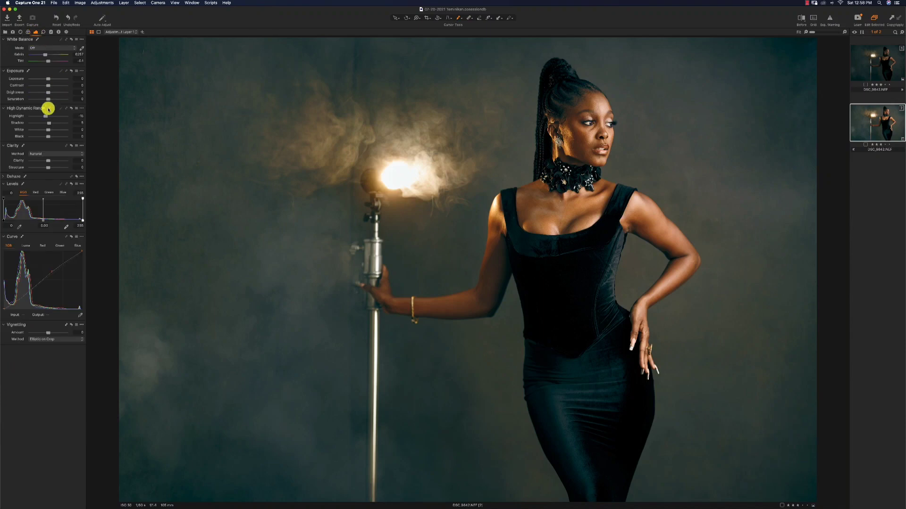
drag(44, 93, 44, 88)
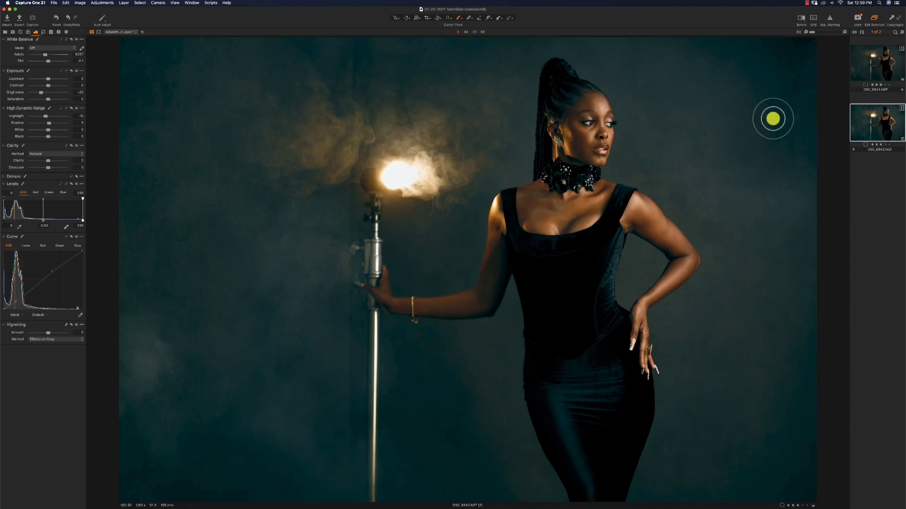
click(879, 64)
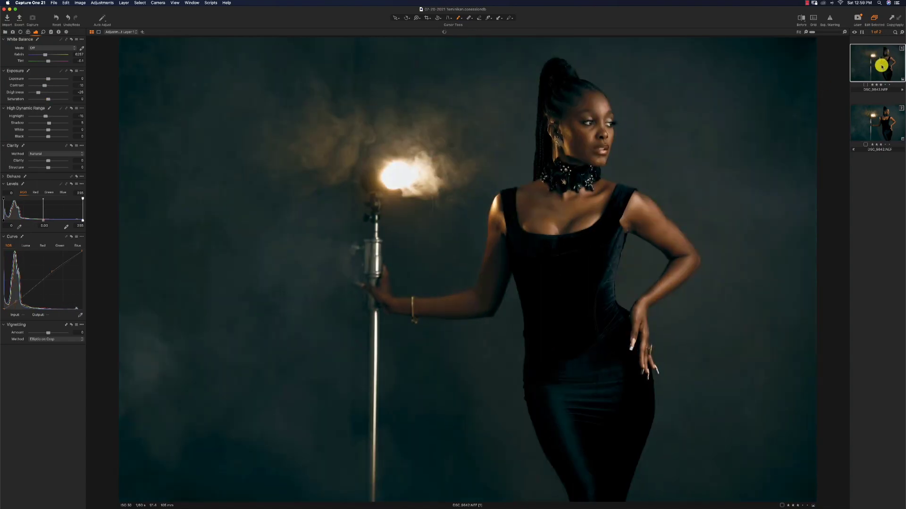
- On the graded variant, sample her forehead with the Color Editor's Skin Tone picker
click(876, 135)
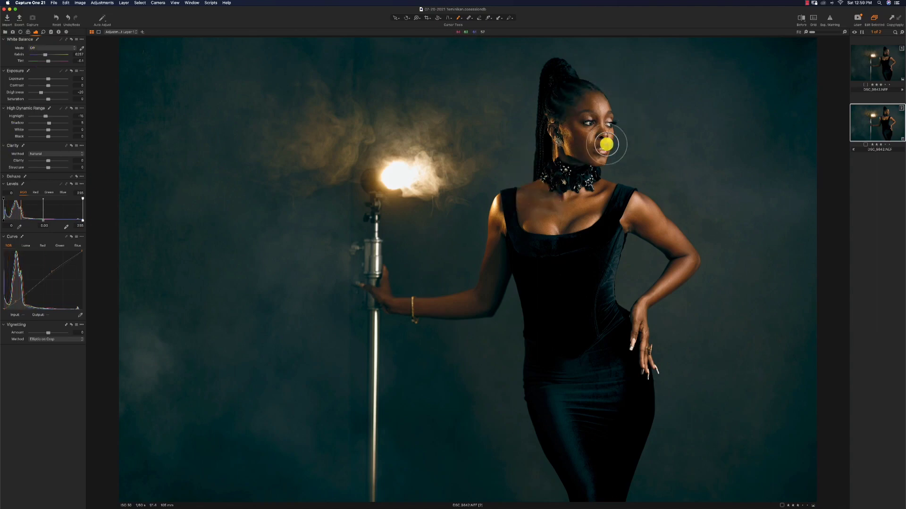
click(28, 32)
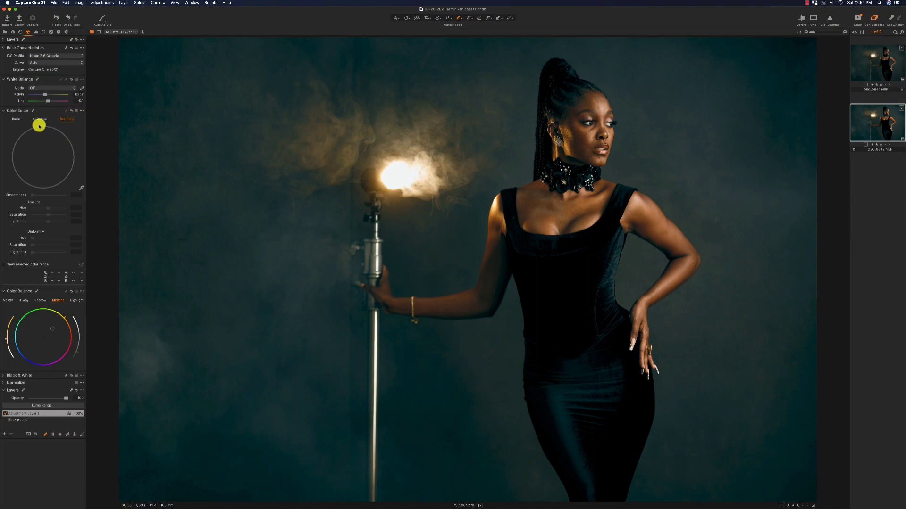
click(80, 188)
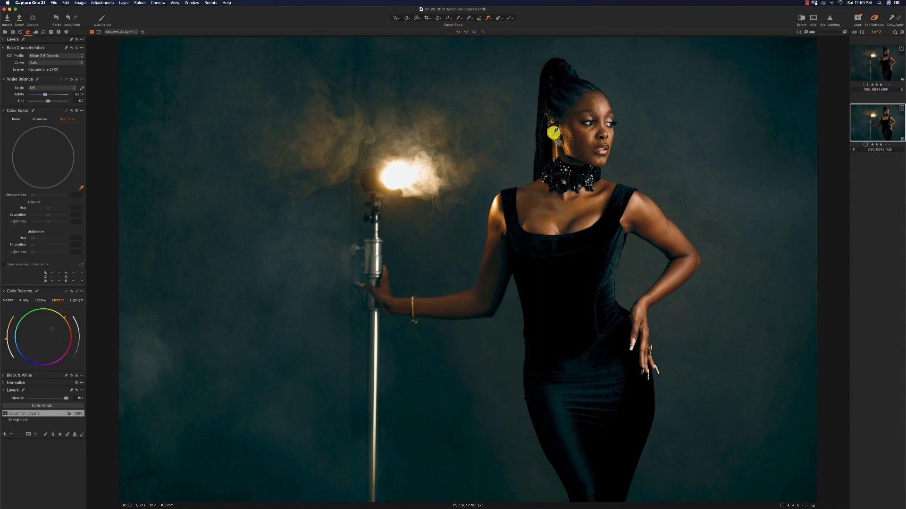
click(593, 103)
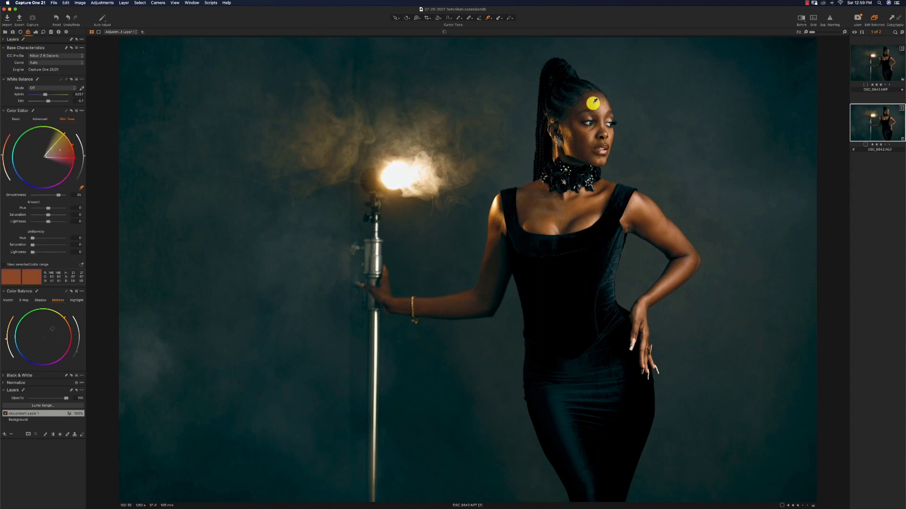